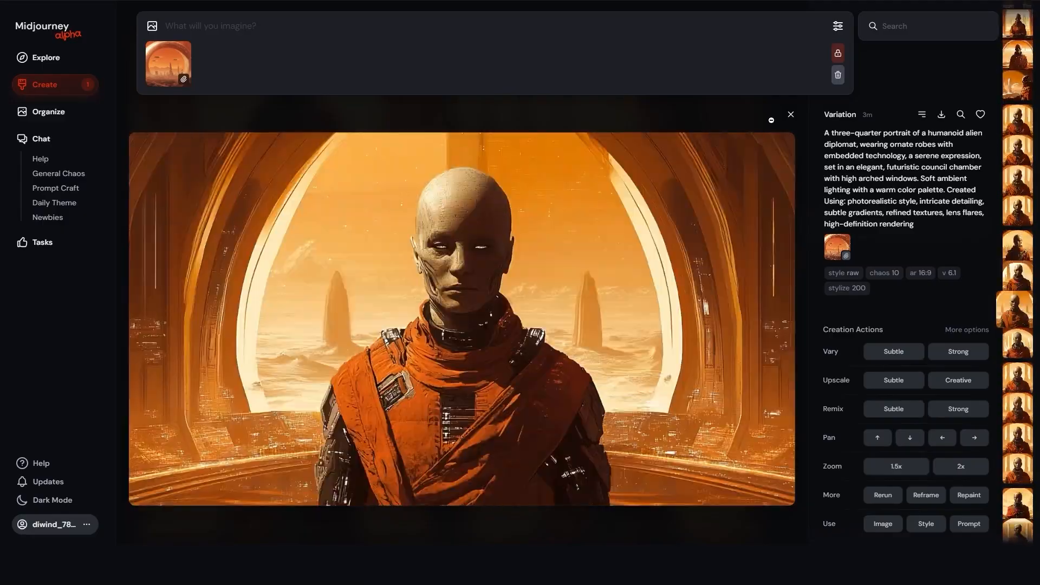
Browse the generated alien portraits and create a strong variation of the full-body futuristic explorer image.
click(771, 120)
scroll(422, 316, down, 2)
click(344, 174)
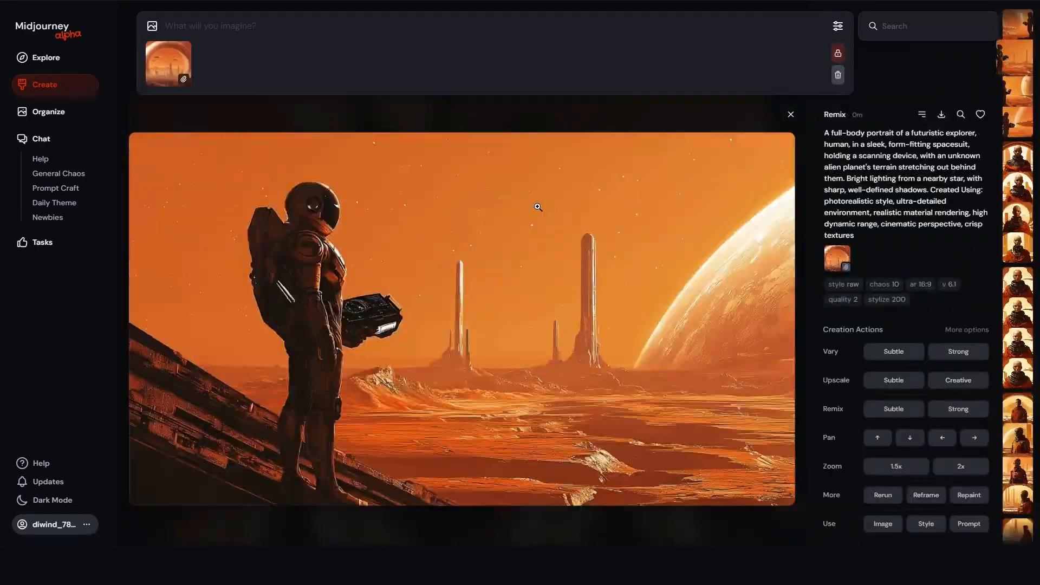
scroll(537, 208, up, 13)
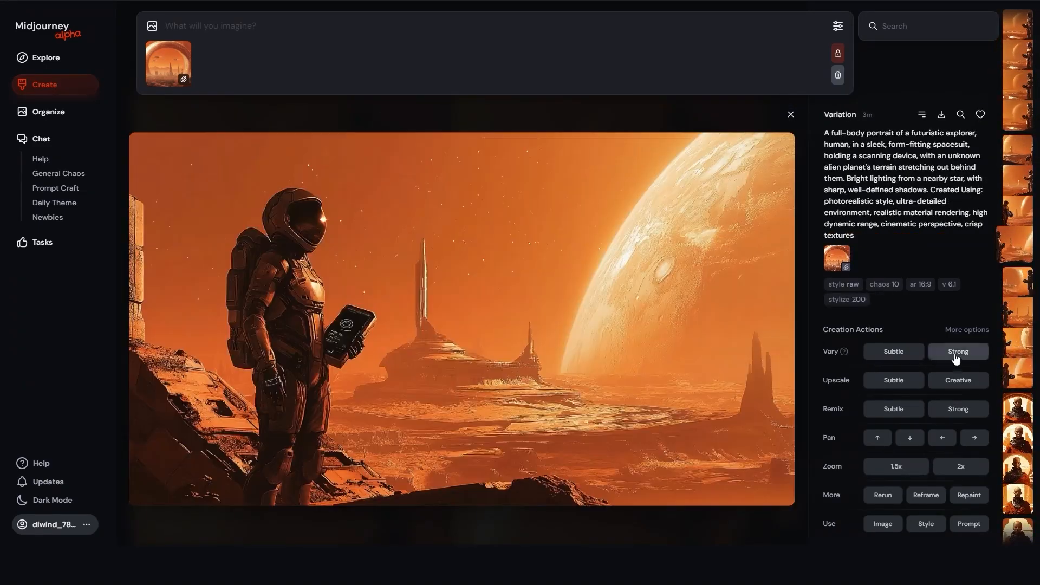
click(956, 354)
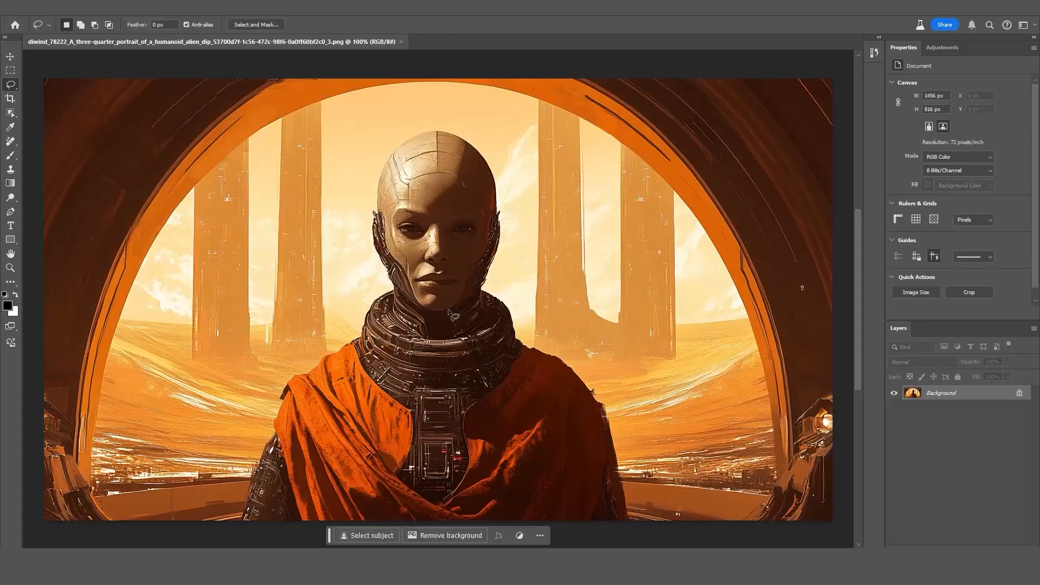
In Photoshop, choose another generated variation for the android's soft orange eyes and outline the eye area with the Lasso tool.
scroll(444, 274, up, 5)
scroll(443, 275, down, 3)
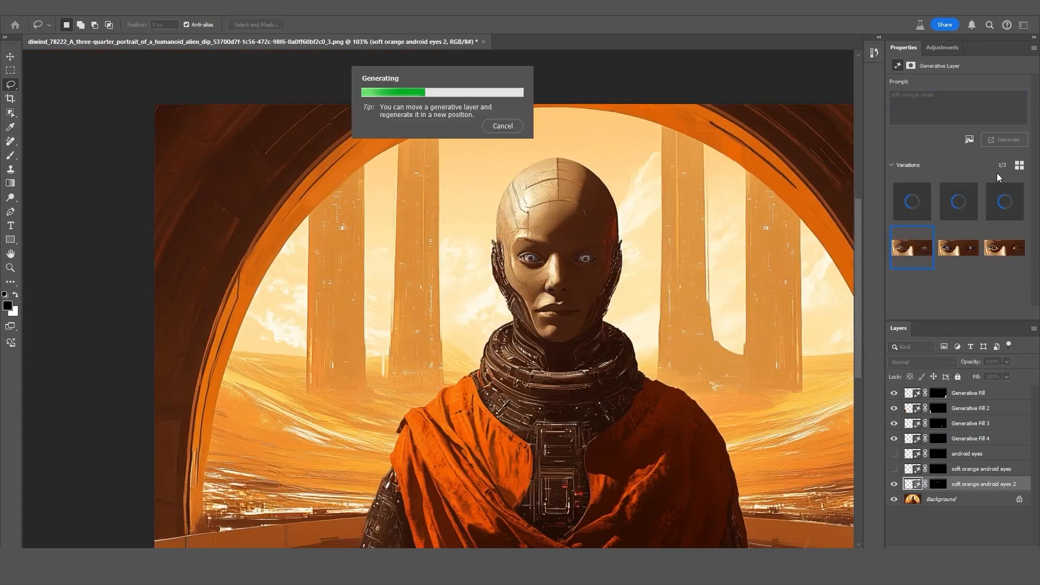
click(1003, 208)
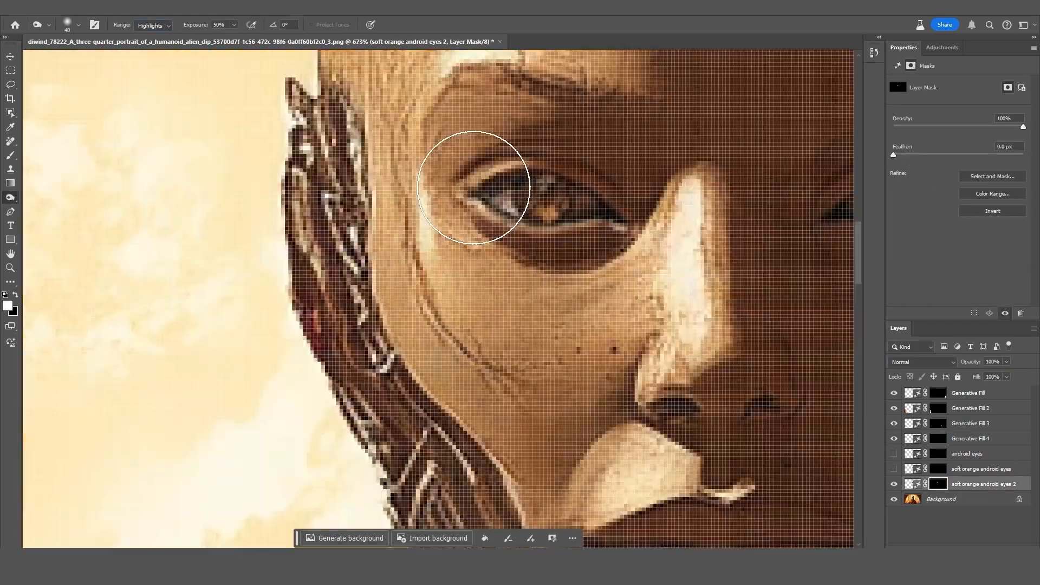
scroll(476, 186, up, 6)
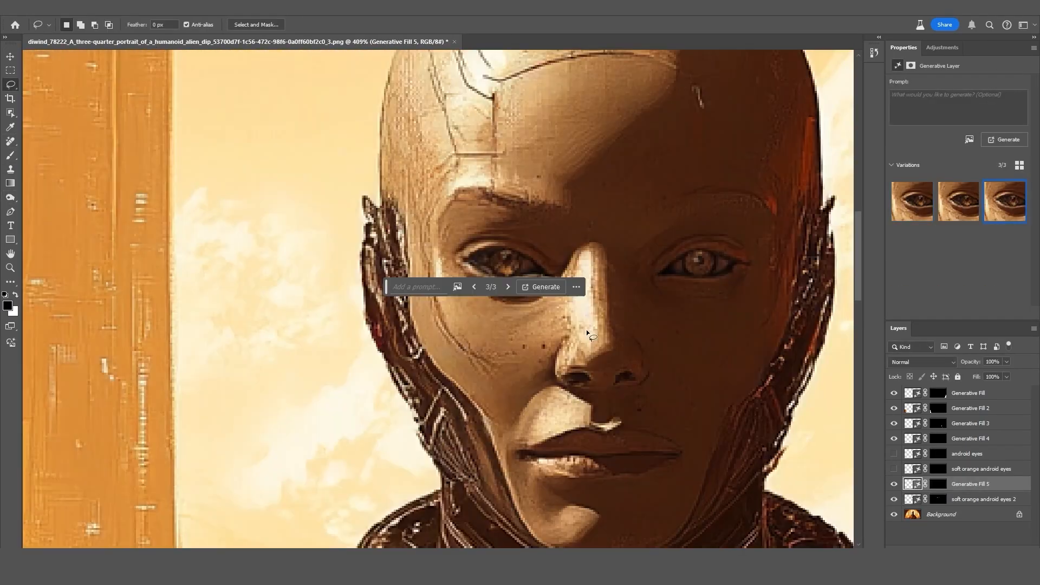
drag(455, 215, 523, 248)
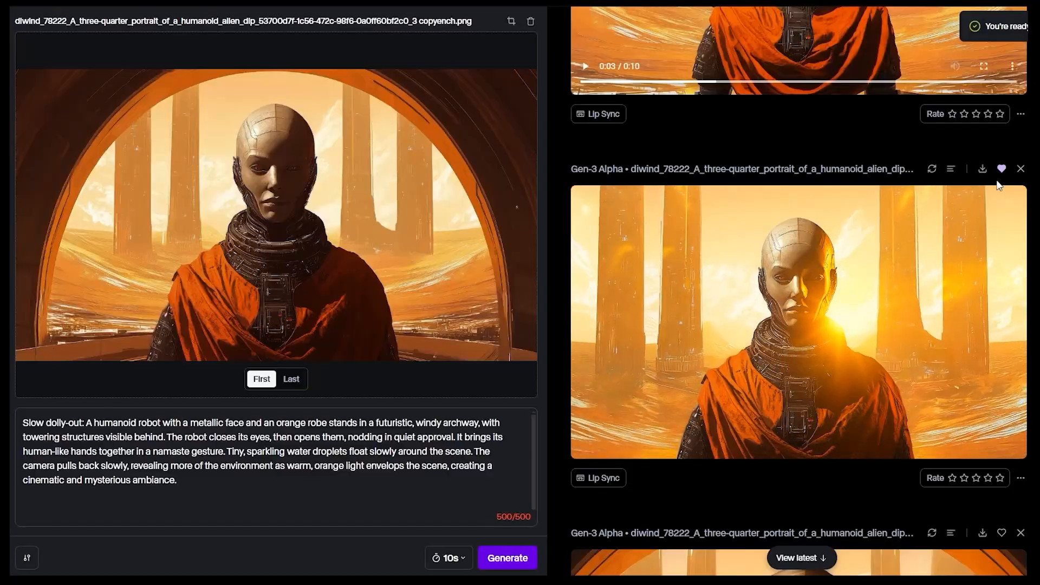
In Runway, examine the Gen-3 Alpha clips of the orange-robed humanoid robot, viewing the namaste gesture takes in full screen.
scroll(888, 268, down, 2)
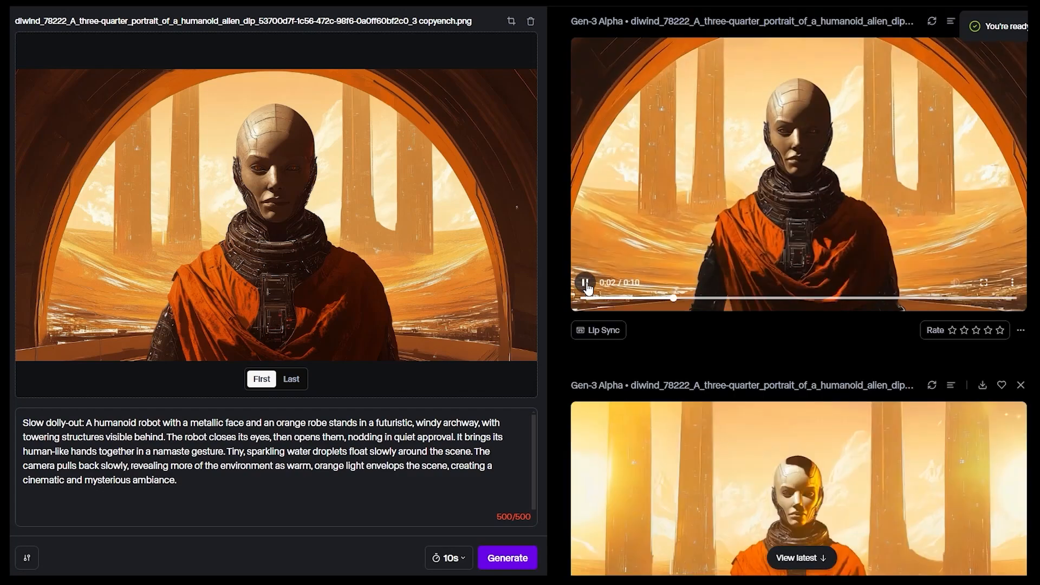
scroll(661, 348, down, 8)
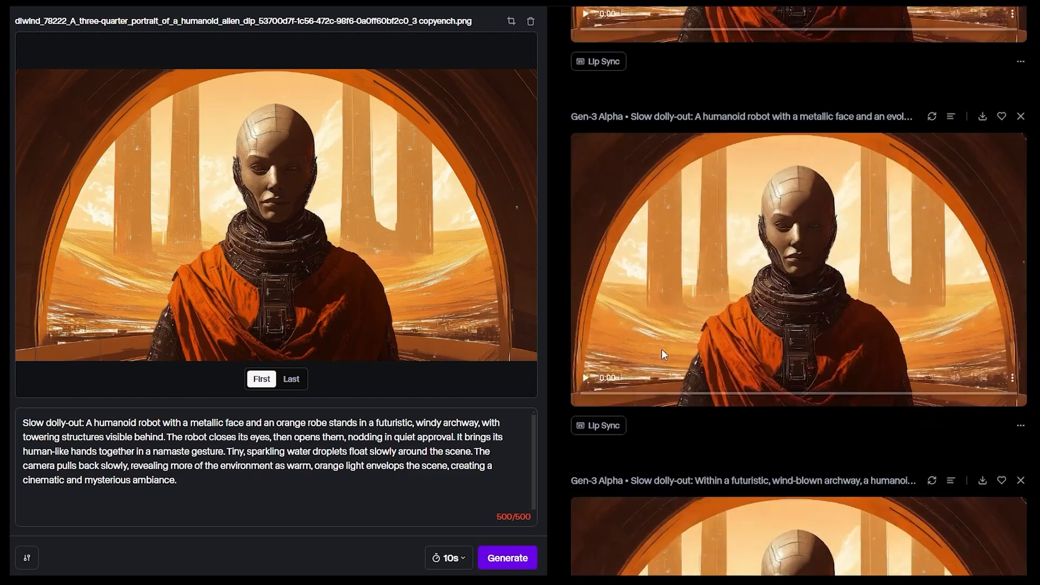
double_click(661, 343)
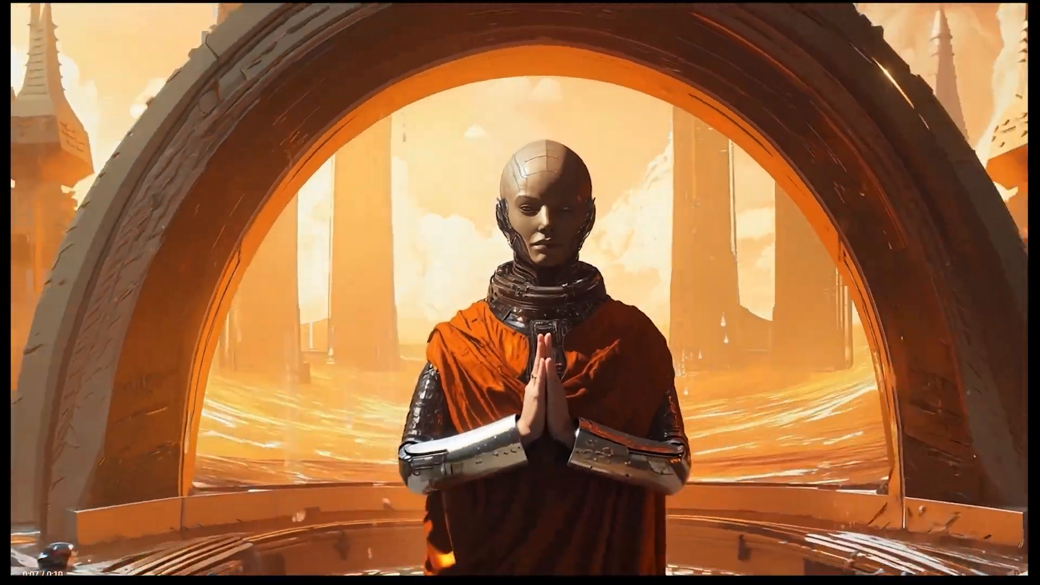
key(Escape)
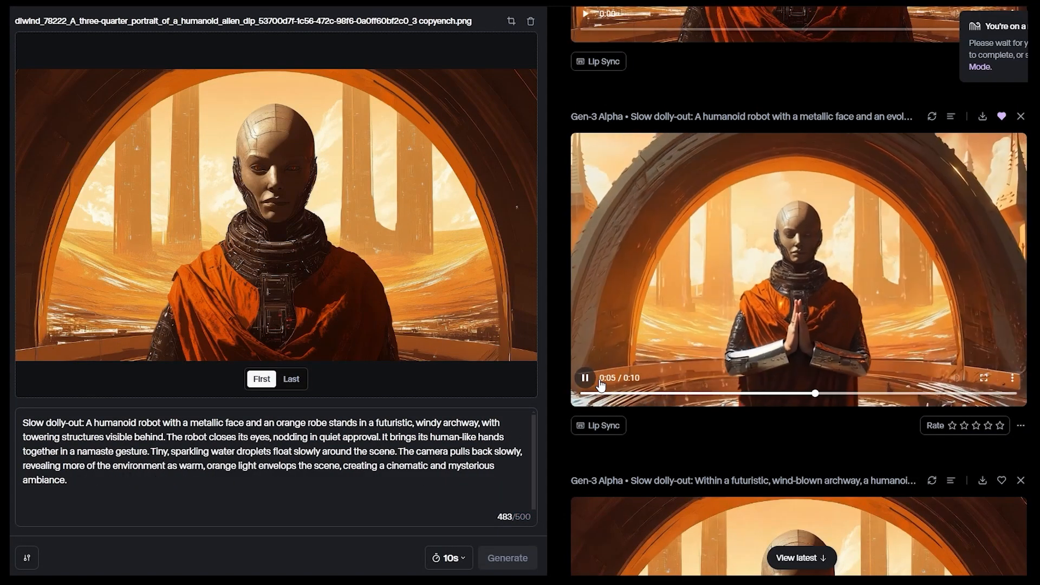
double_click(601, 385)
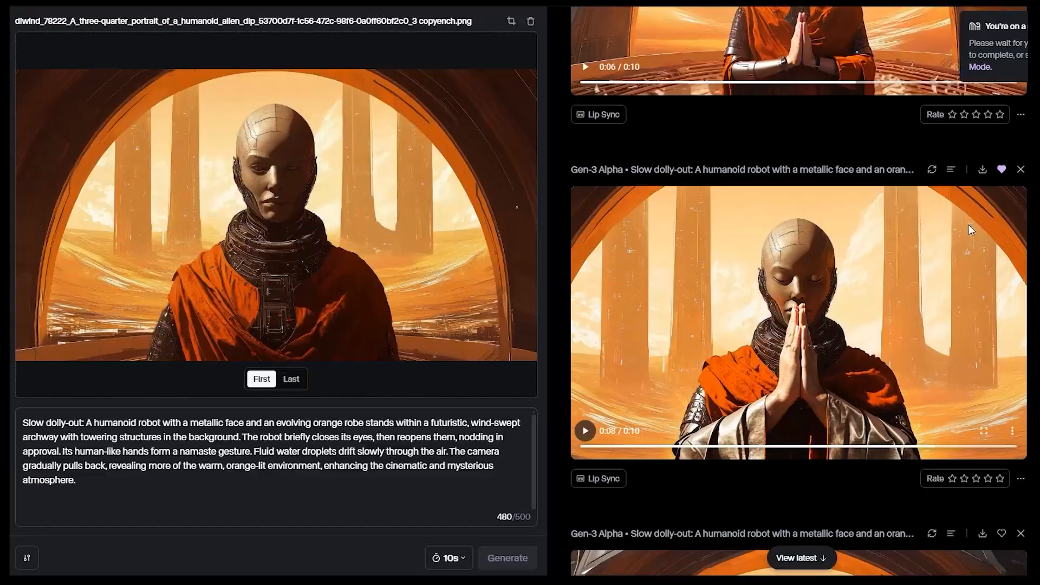
key(Escape)
scroll(735, 272, down, 3)
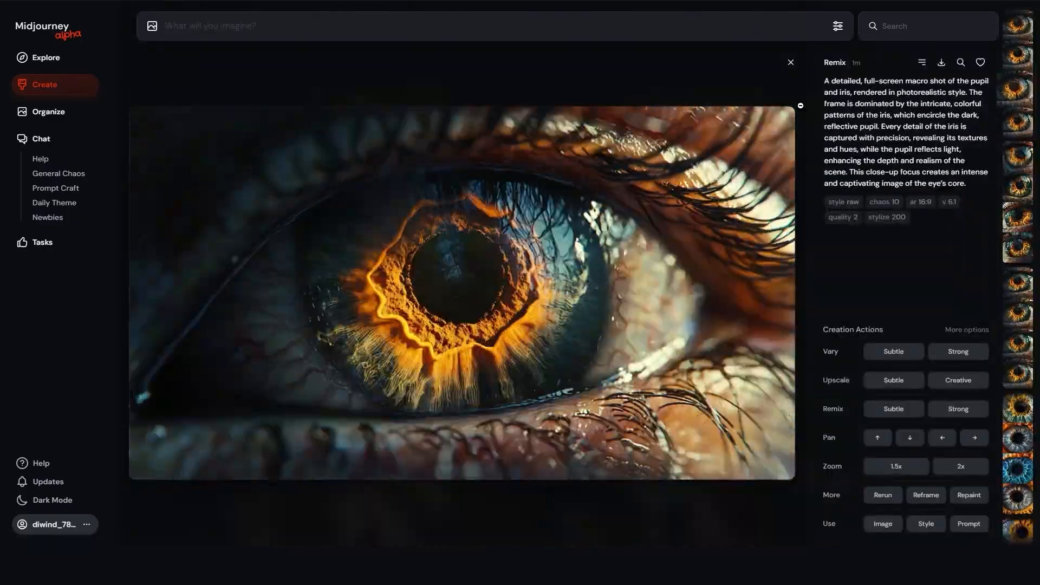
In Midjourney, step back through the macro eye images and submit a subtle remix of one with its existing prompt.
key(Up)
key(Up)
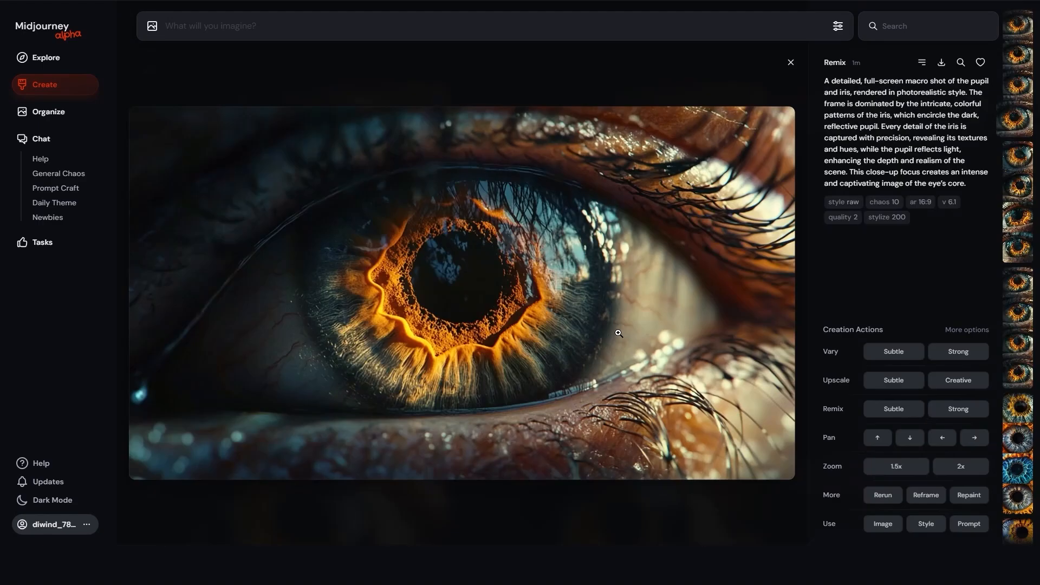
click(893, 408)
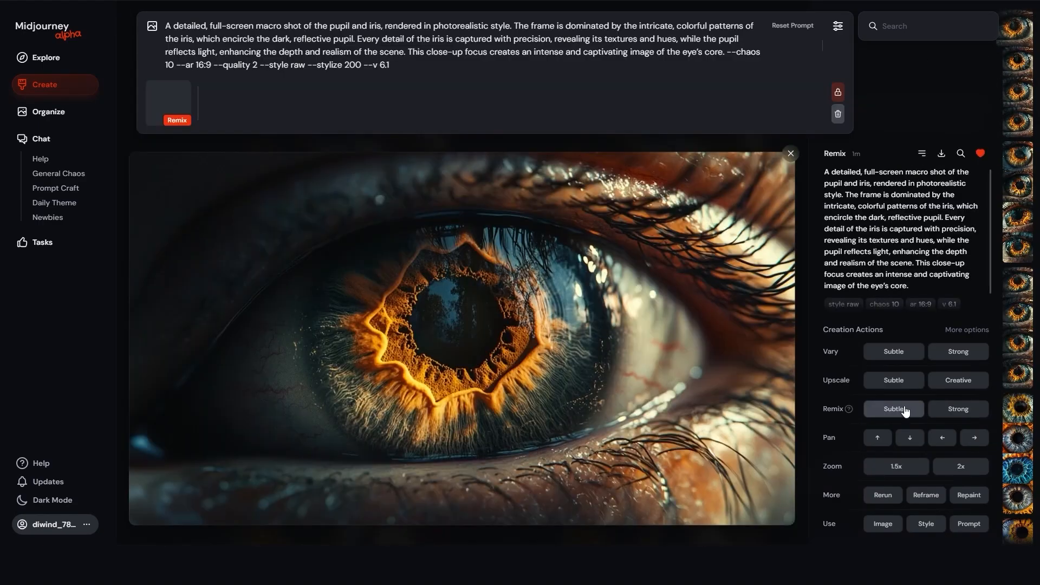
key(Return)
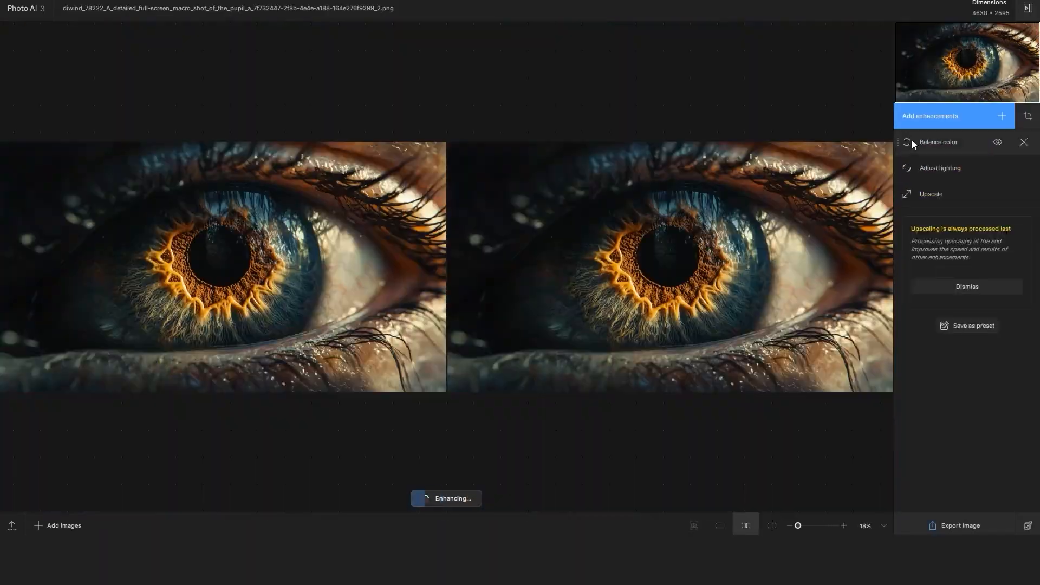
Open Balance color for the eye image in Photo AI, and generatively fill the selected pupil in Photoshop without a prompt.
click(911, 142)
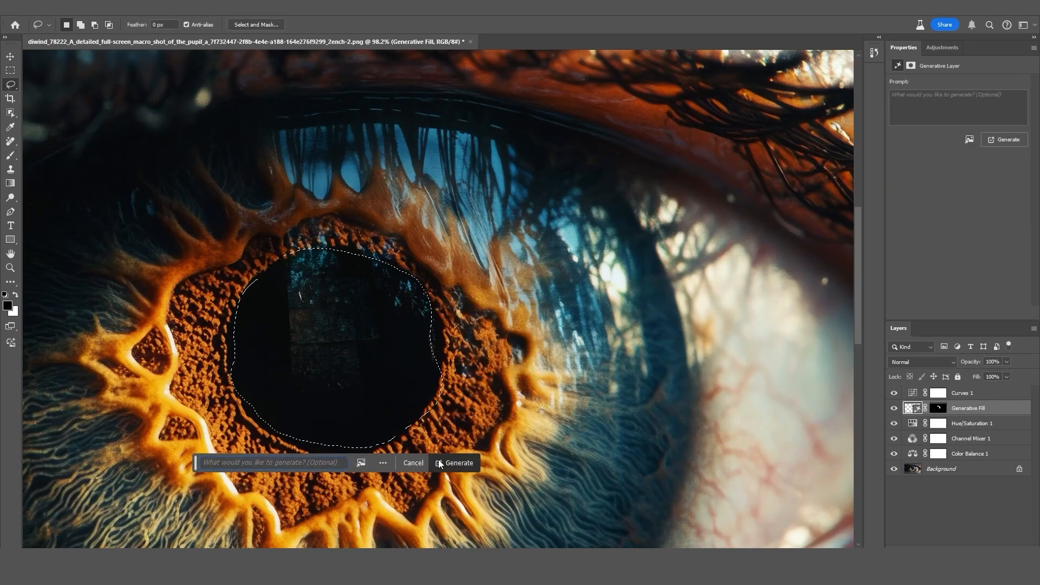
click(439, 464)
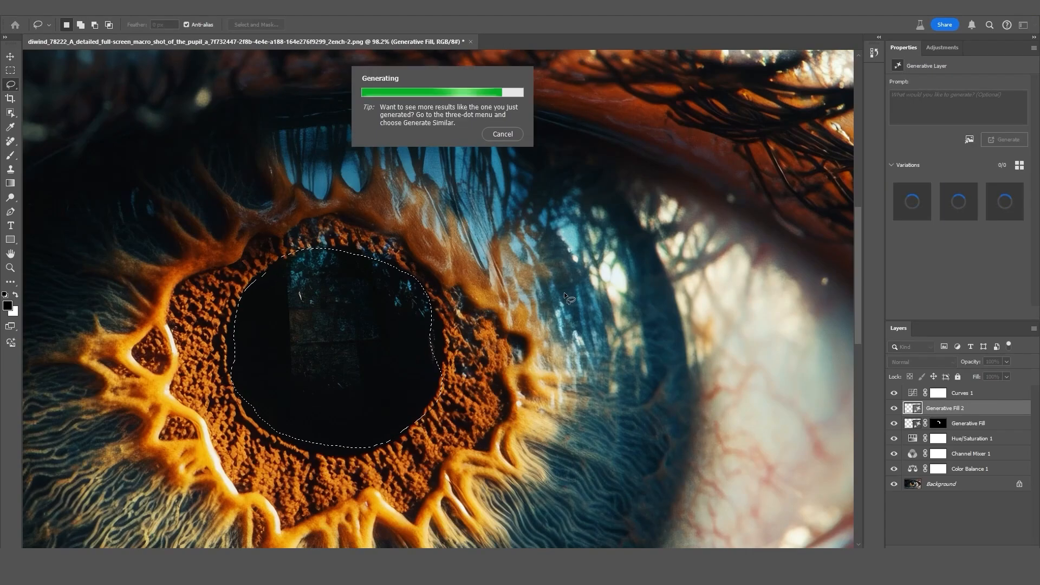
drag(399, 250, 565, 309)
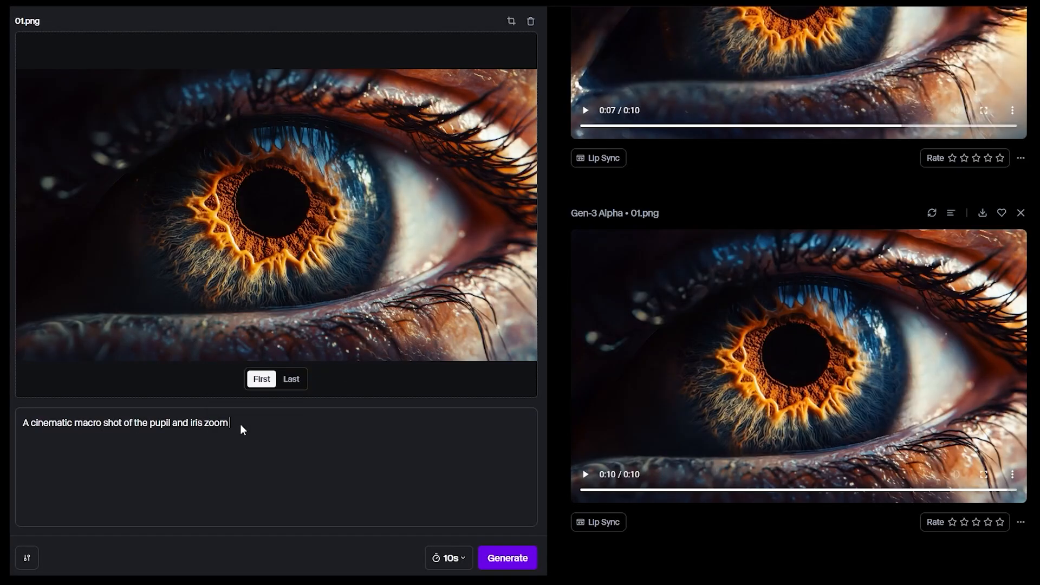
In Runway, complete the 01.png prompt with "in slow motion transforming in beautiful close up woman portrait in summer day." and review the clips.
text(in slow motion.)
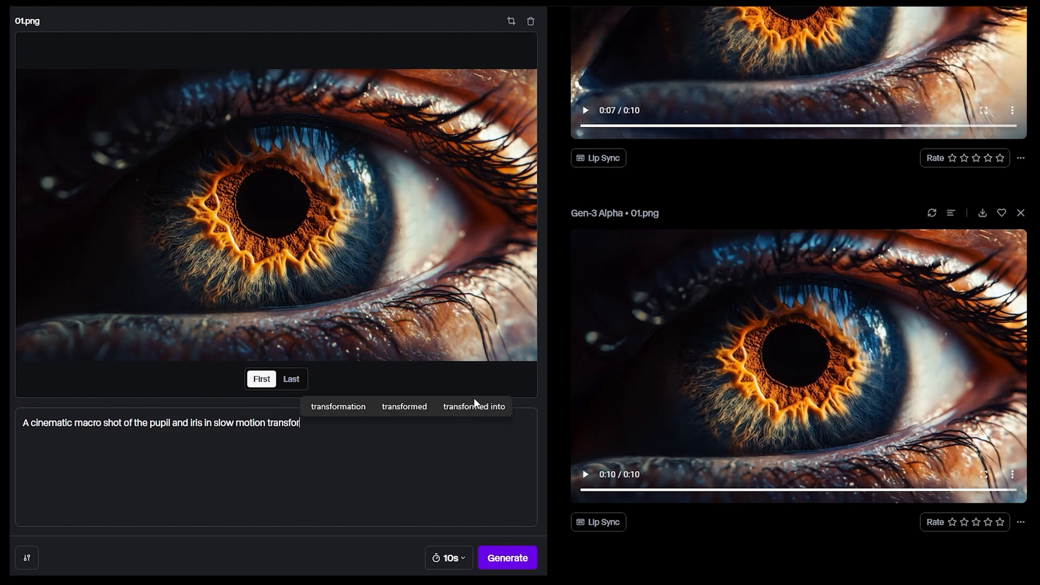
text(p woman portrait in summer day.)
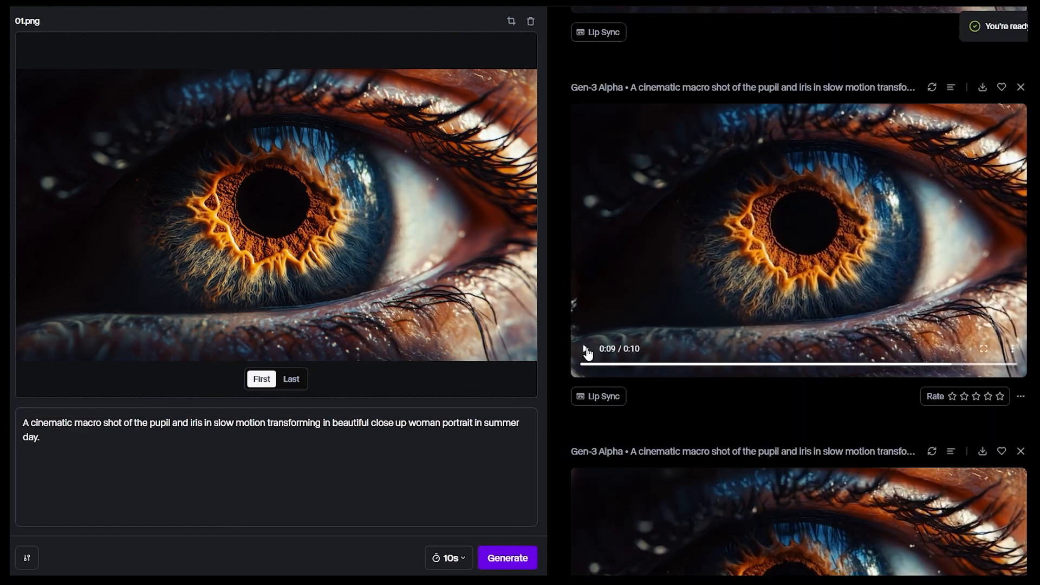
scroll(657, 297, down, 1)
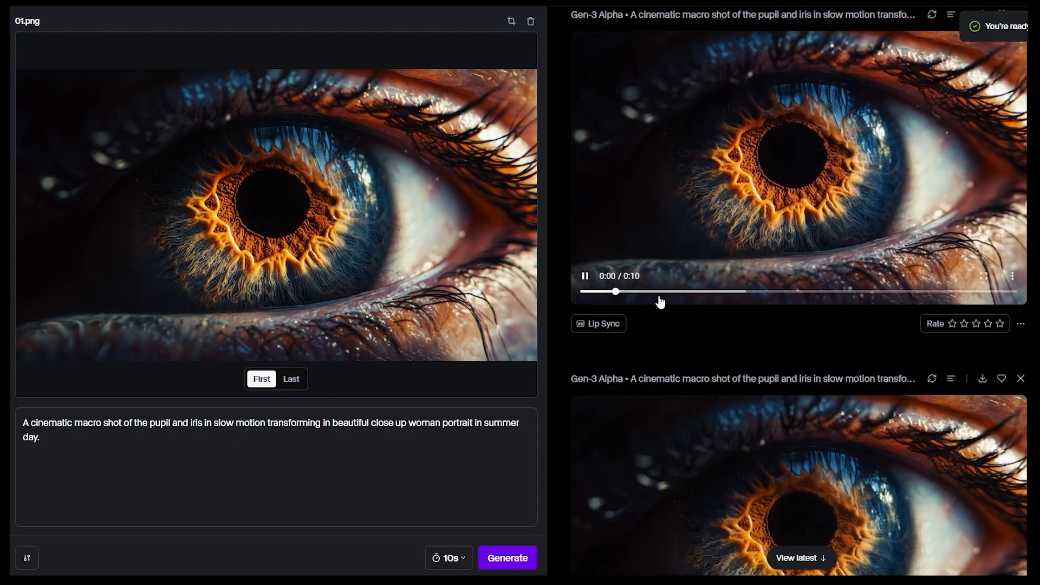
scroll(634, 306, up, 1)
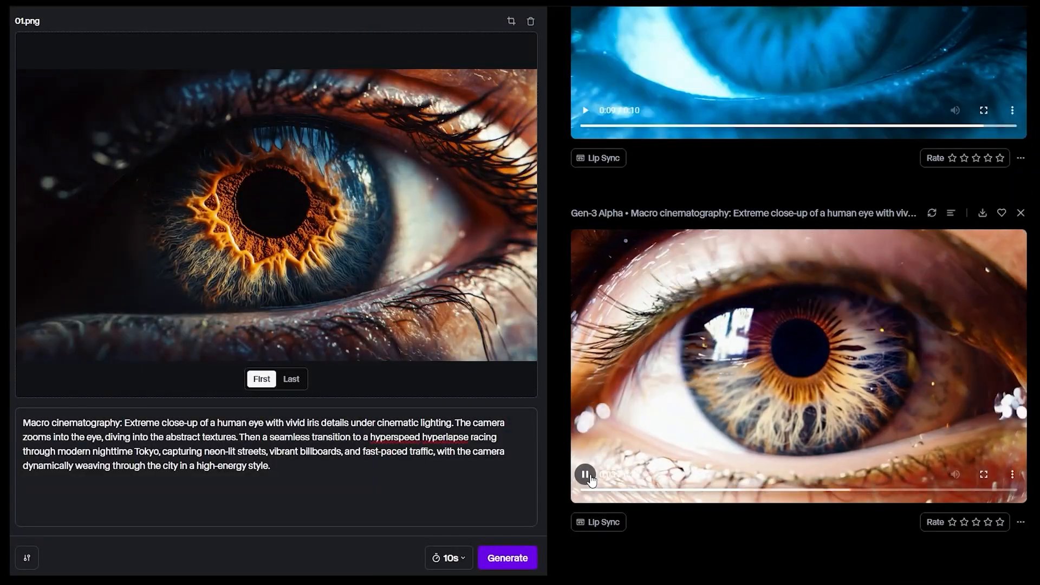
Remove "human" from the eye prompt and insert "in dynamic speed" after "Macro cinematography".
click(247, 423)
key(BackSpace)
key(BackSpace)
key(BackSpace)
key(BackSpace)
key(BackSpace)
key(BackSpace)
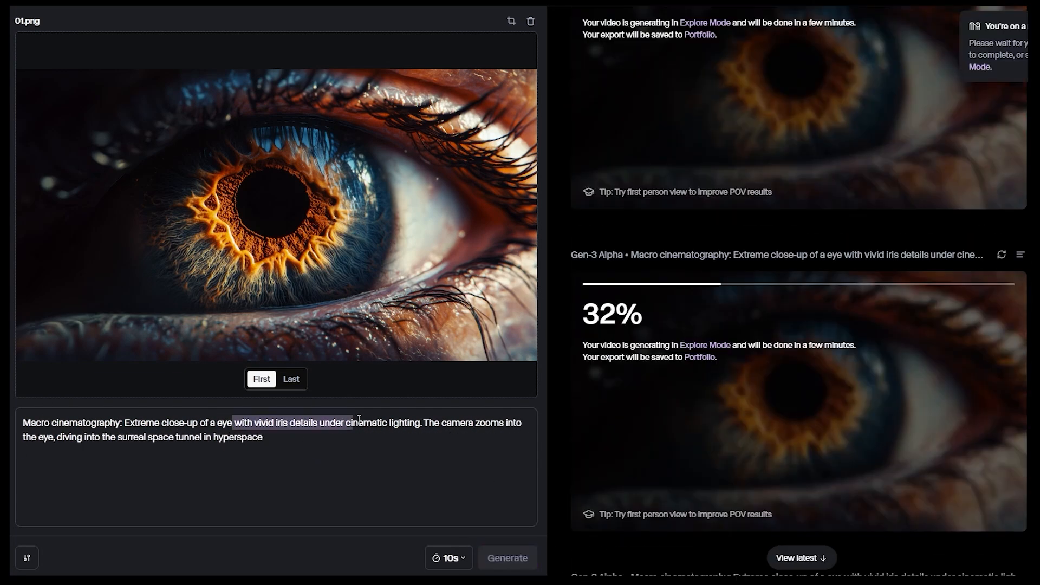
text(in dynamic speed)
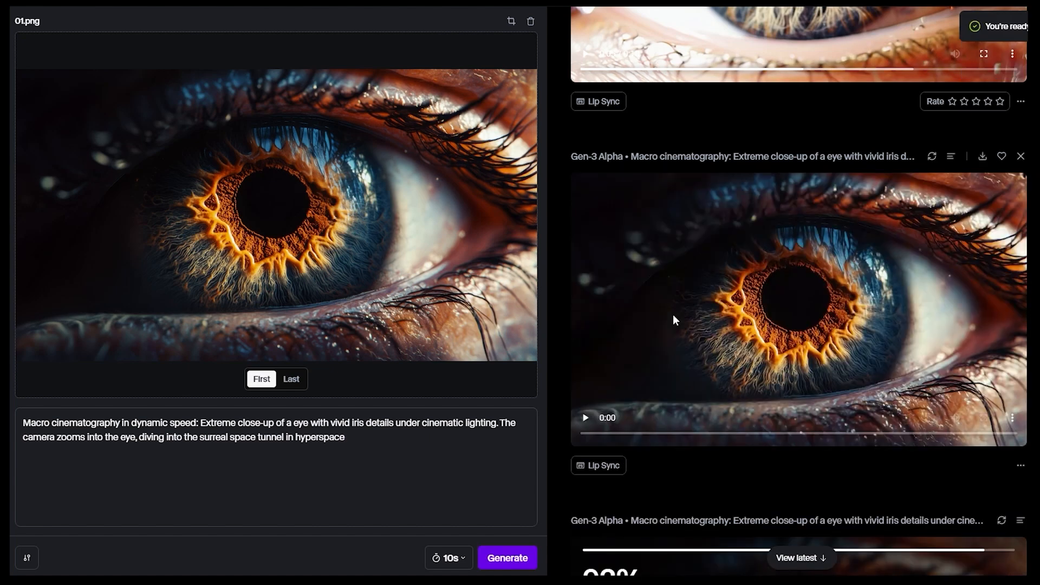
scroll(585, 512, down, 5)
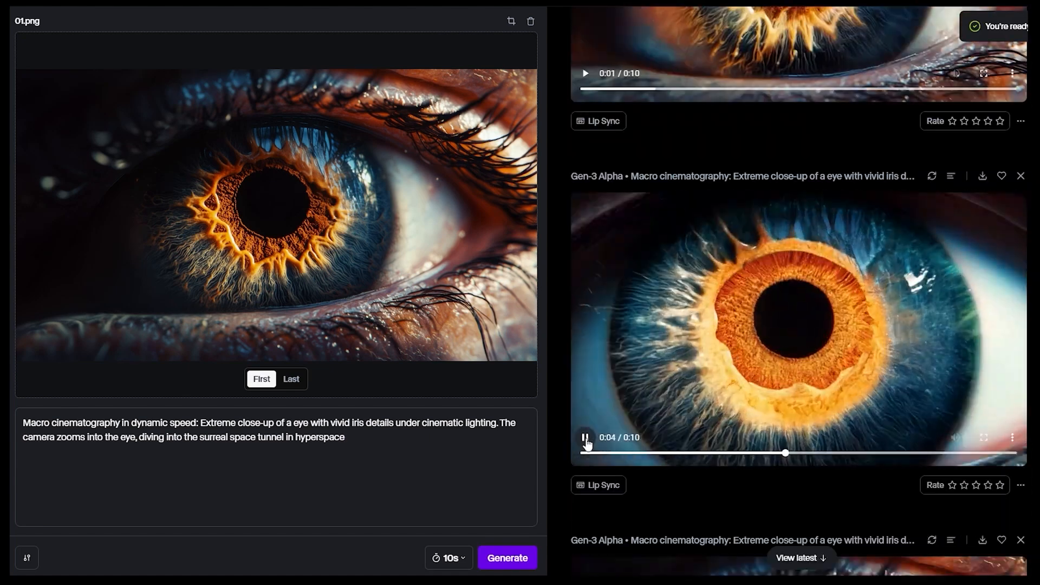
drag(496, 423, 392, 428)
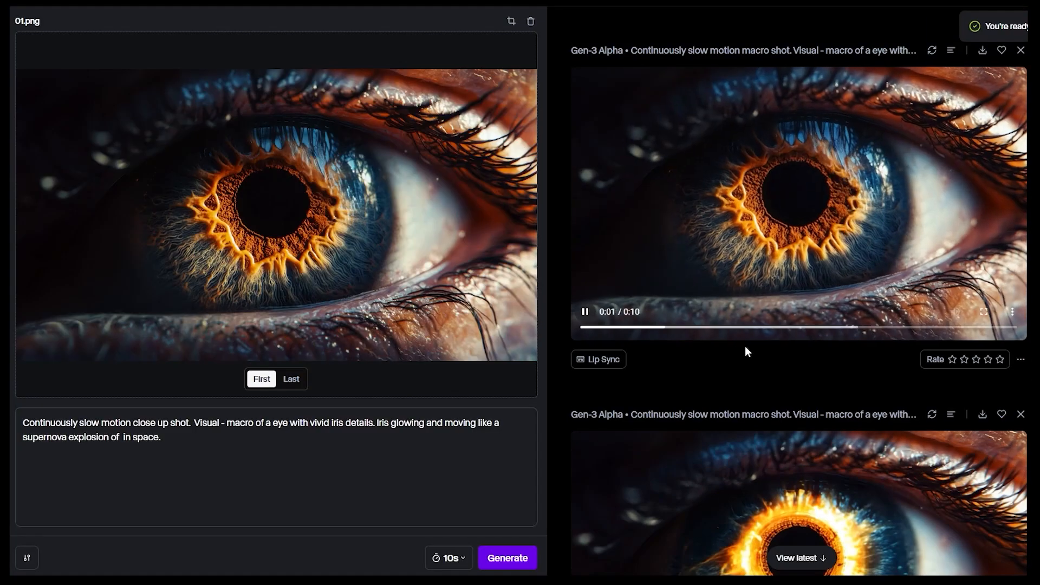
Compare the generated slow motion clips of the glowing iris in the results feed.
scroll(746, 349, down, 5)
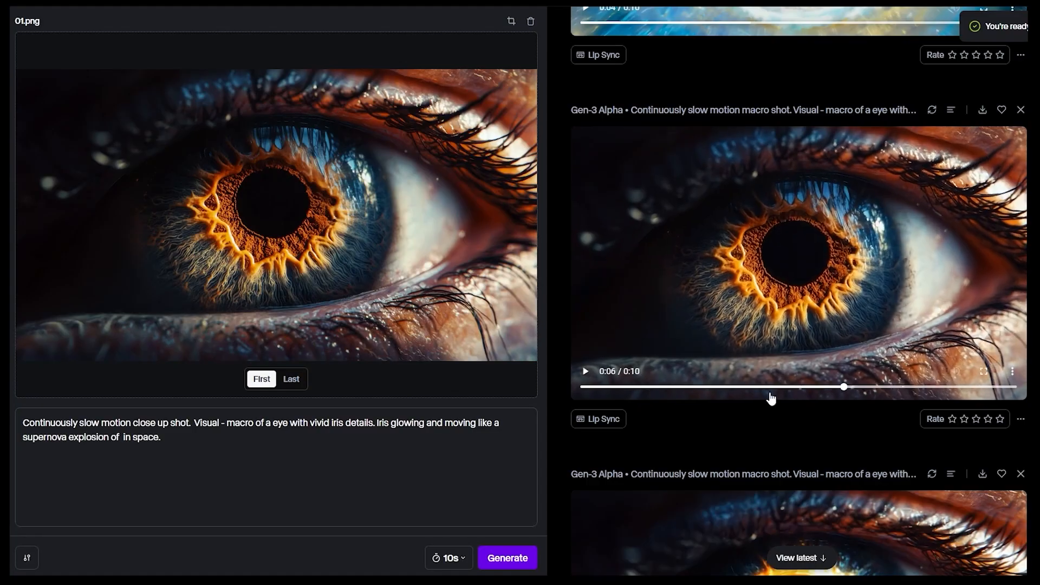
scroll(768, 395, up, 2)
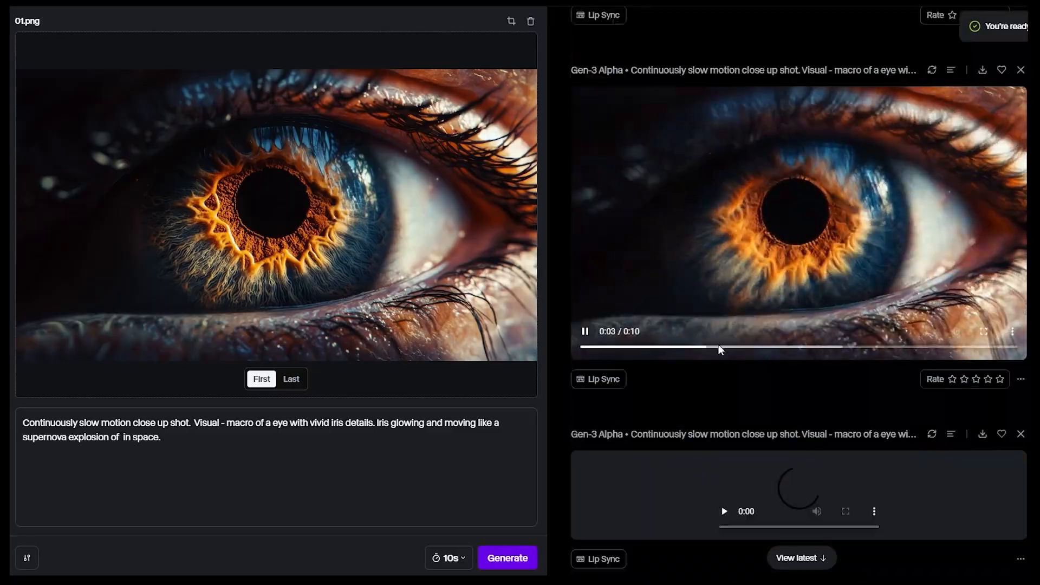
scroll(717, 343, up, 2)
scroll(842, 496, down, 2)
scroll(635, 358, down, 1)
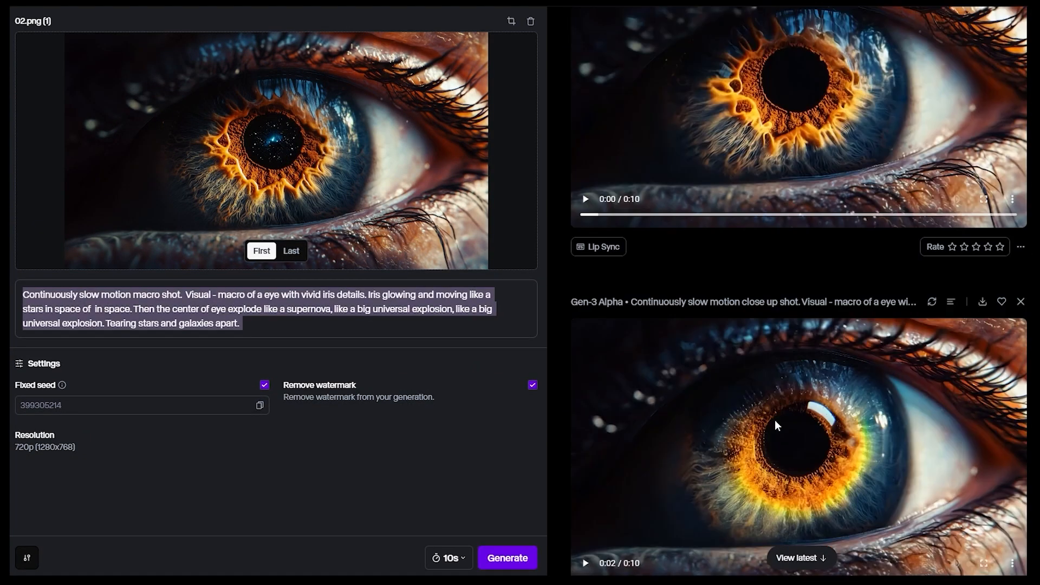
Generate a 10s clip from 02.png with the slow motion macro prompt of an iris moving like a supernova explosion.
scroll(775, 420, down, 2)
click(587, 315)
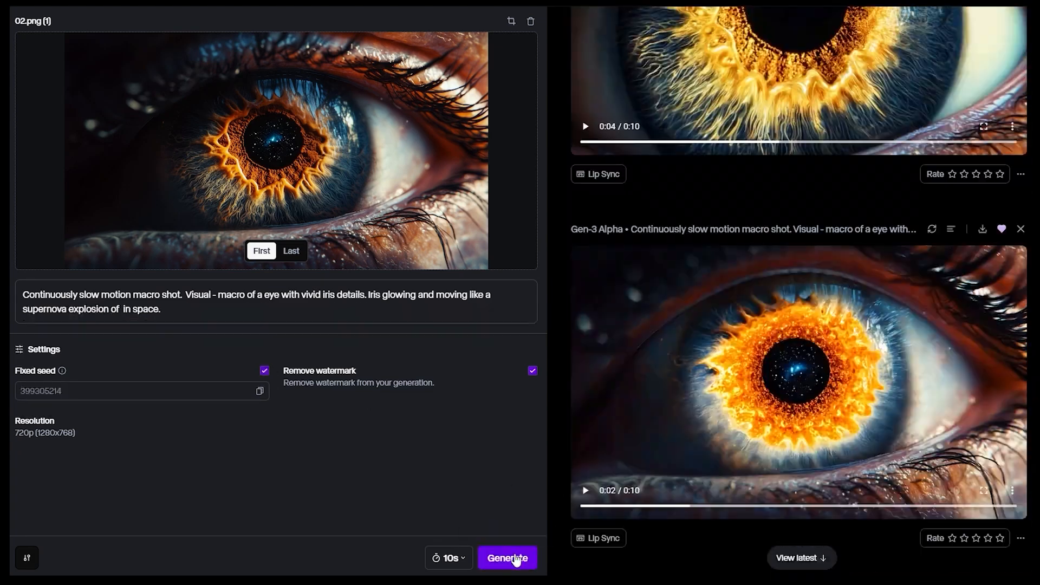
click(507, 558)
scroll(660, 295, down, 3)
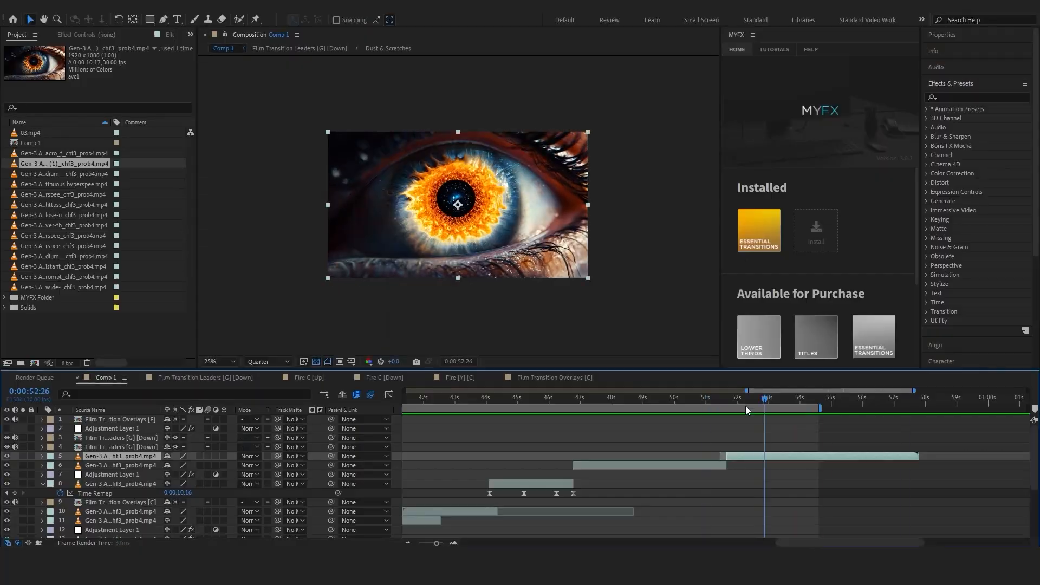
In After Effects, move through the burning eye clip in Comp 1 and inspect its Time Remap keyframes and speed graph.
drag(763, 397, 890, 397)
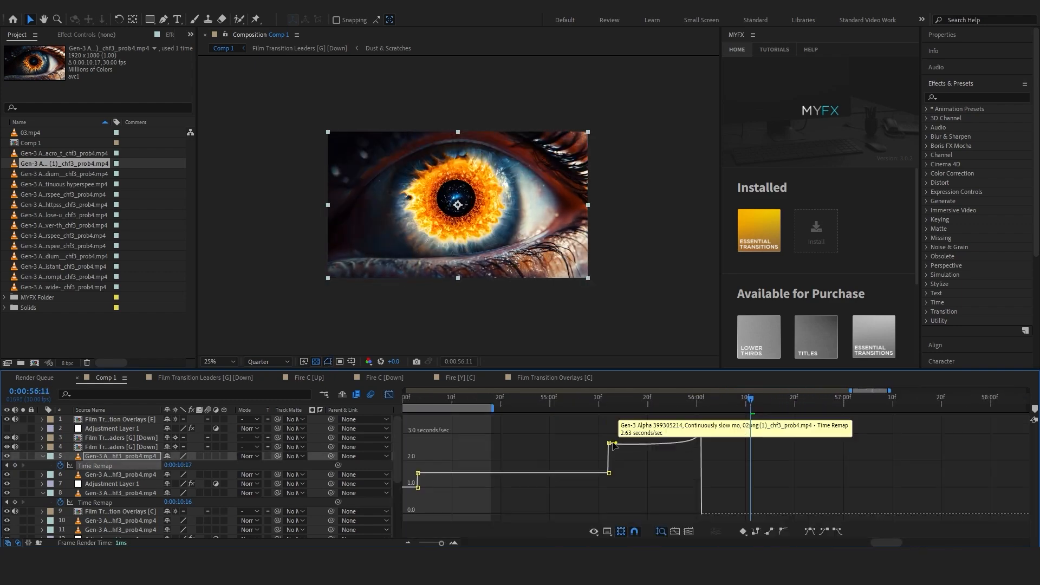
key(shift+F3)
click(560, 401)
scroll(777, 401, down, 3)
click(777, 401)
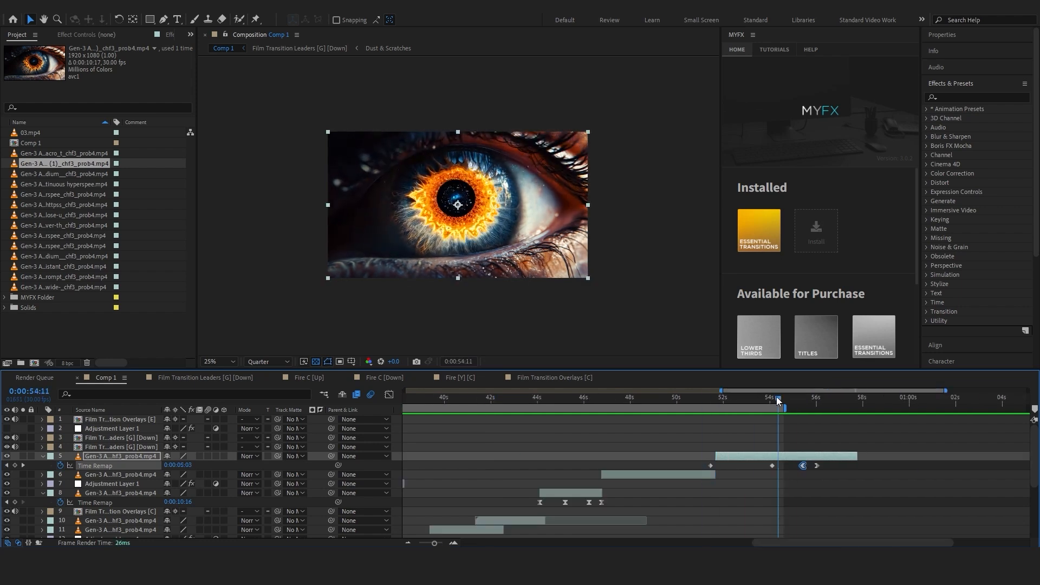
key(shift+F3)
key(equal)
key(equal)
click(738, 402)
key(j)
drag(450, 542, 432, 543)
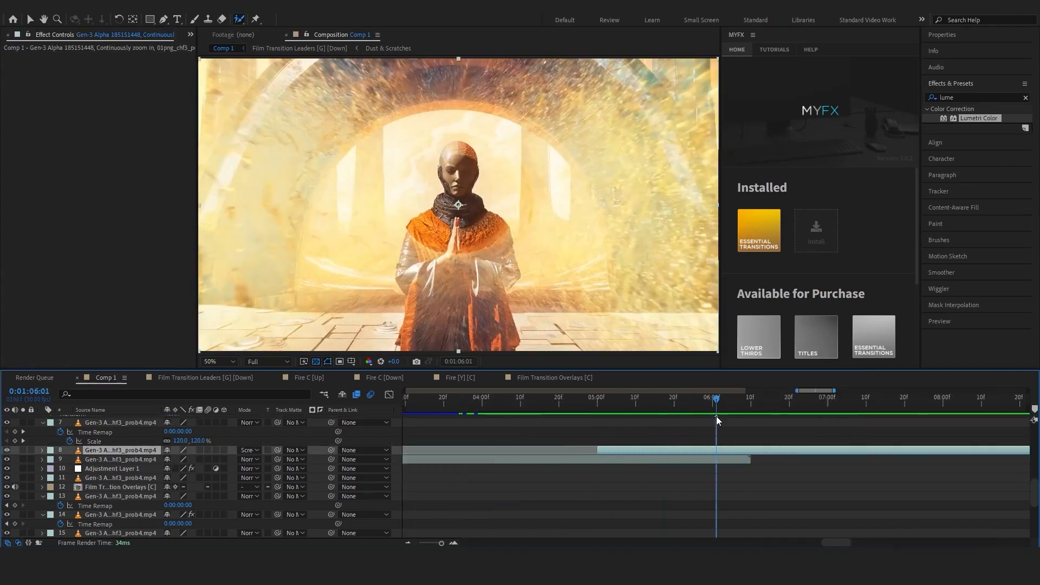
Review the overlaid robed-figure clip's Screen blending mode and its Lumetri Color and Hue/Saturation settings, moving through the shot.
click(249, 450)
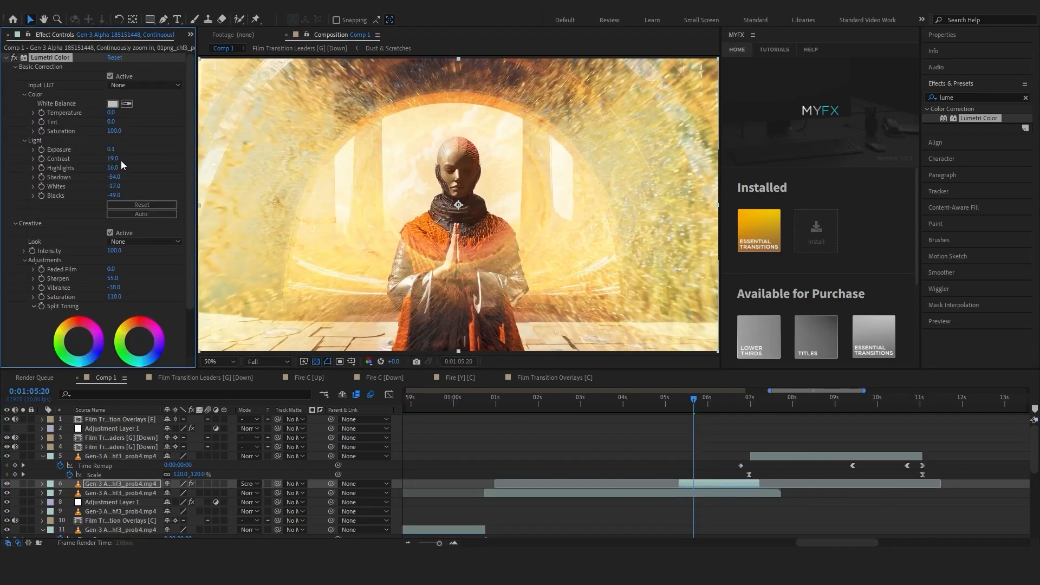
scroll(69, 151, down, 10)
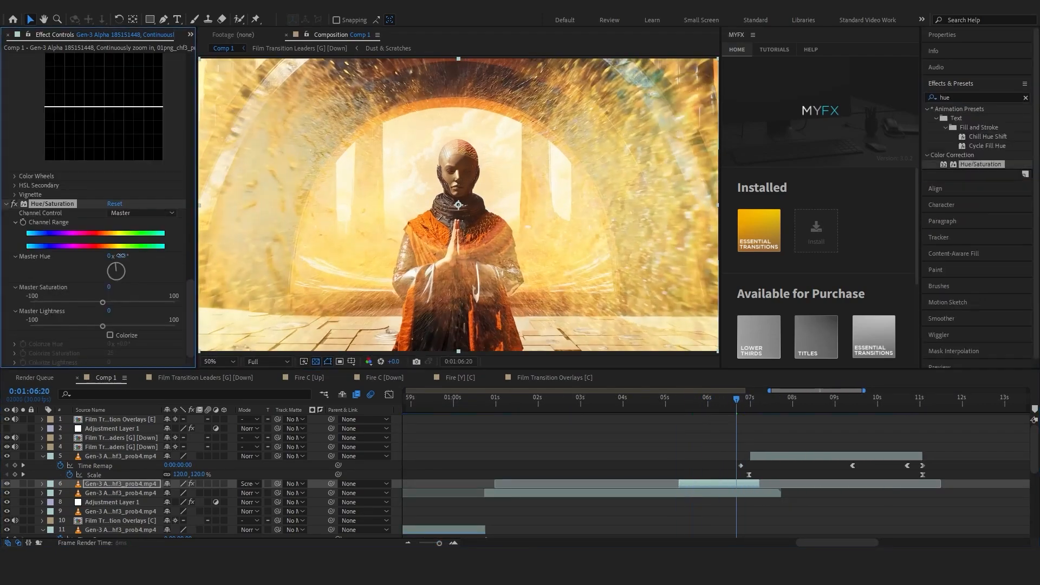
mouse_move(743, 398)
mouse_down()
mouse_move(665, 406)
mouse_move(731, 407)
mouse_up()
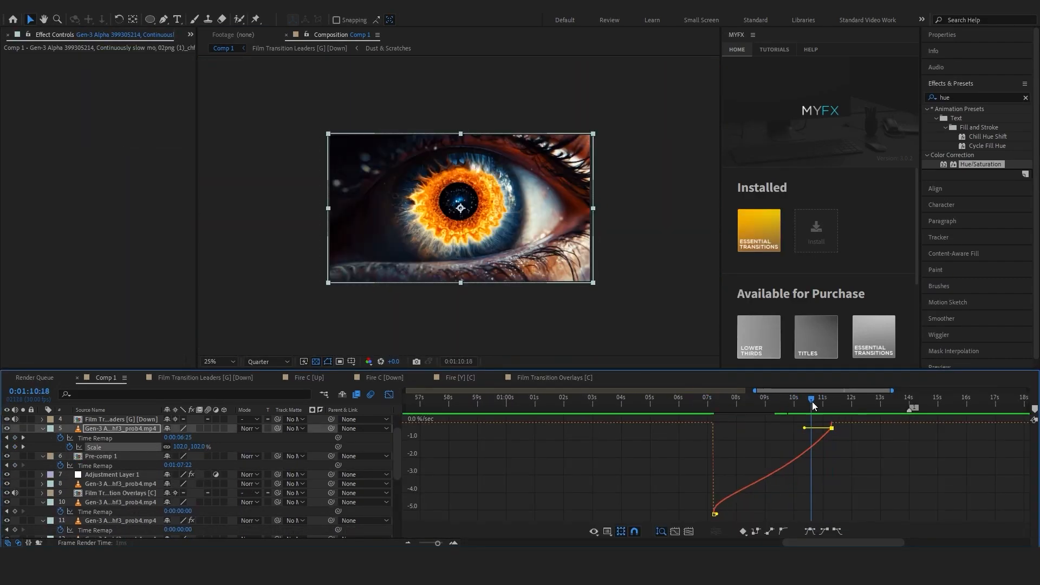
Play and scrub Comp 1 from the ringed city shot through the robed-figure pre-comp to examine the transitions and time remapping.
drag(367, 380, 371, 385)
click(582, 385)
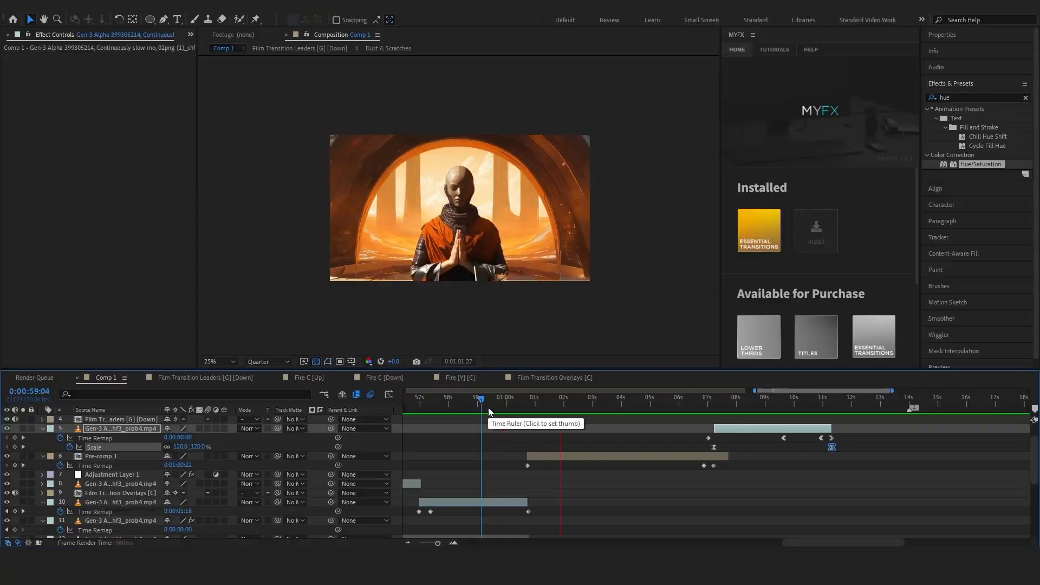
drag(488, 407, 687, 408)
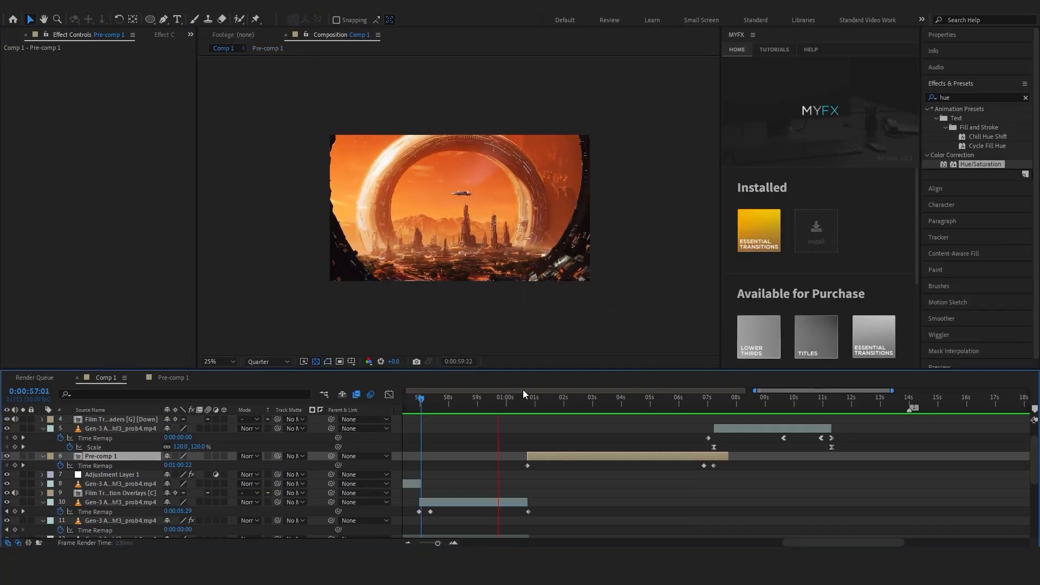
drag(522, 389, 681, 402)
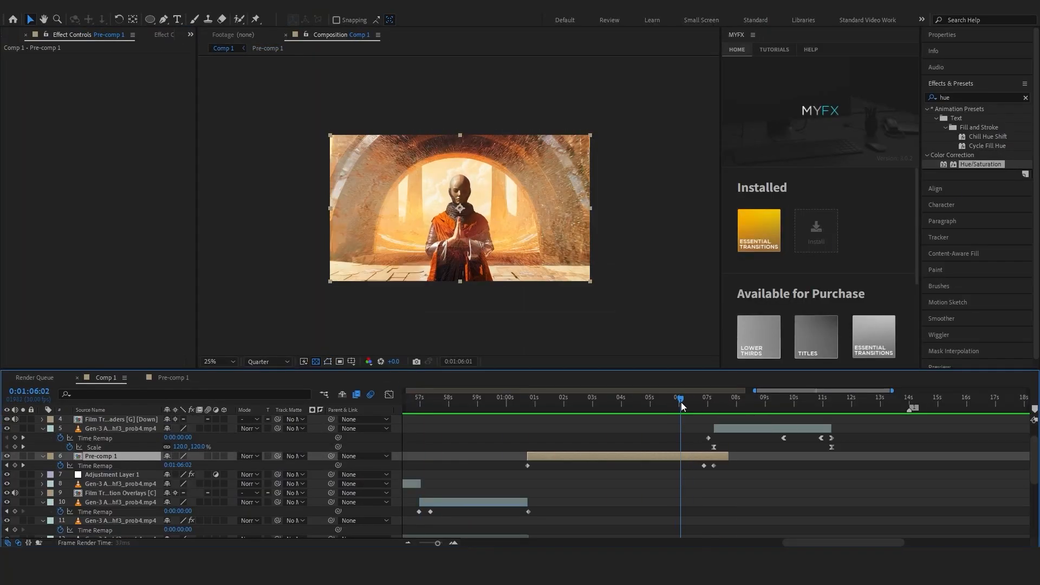